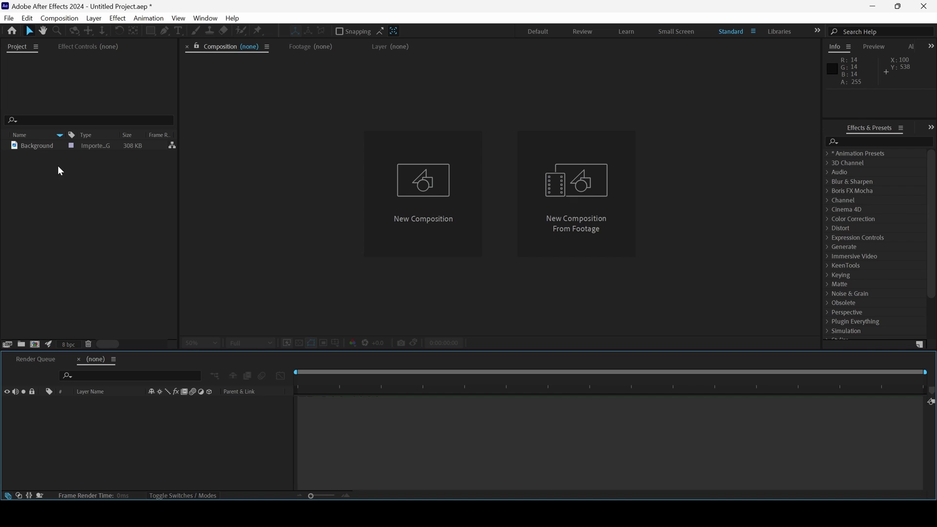
Select the Background image in the Project panel
{"action": "left_click", "coordinate": [44, 146]}
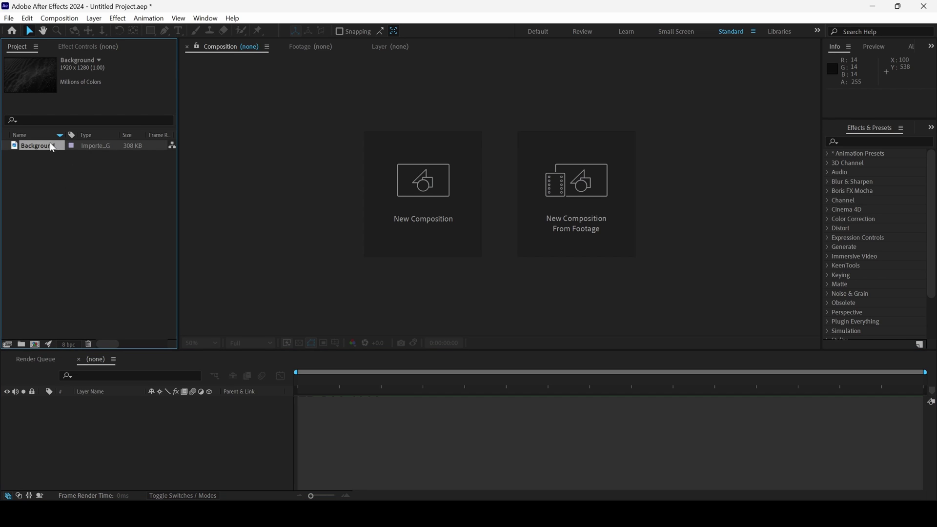
Create the composition Background 2 from the Background image
{"action": "left_click_drag", "start_coordinate": [51, 146], "coordinate": [304, 184]}
{"action": "left_click_drag", "start_coordinate": [398, 204], "coordinate": [398, 206]}
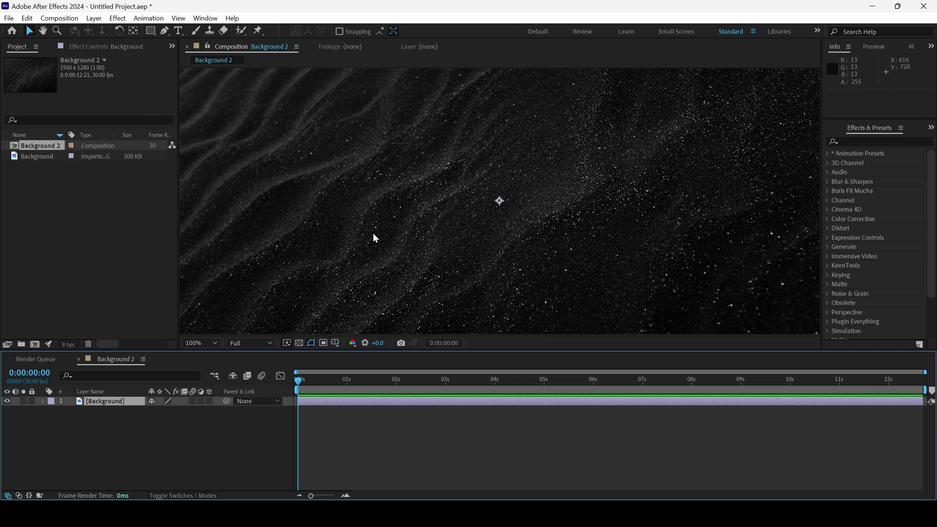
Add a text box over the sand reading 'This Text is FOGGY' on two lines, then deselect it
{"action": "left_click", "coordinate": [177, 31]}
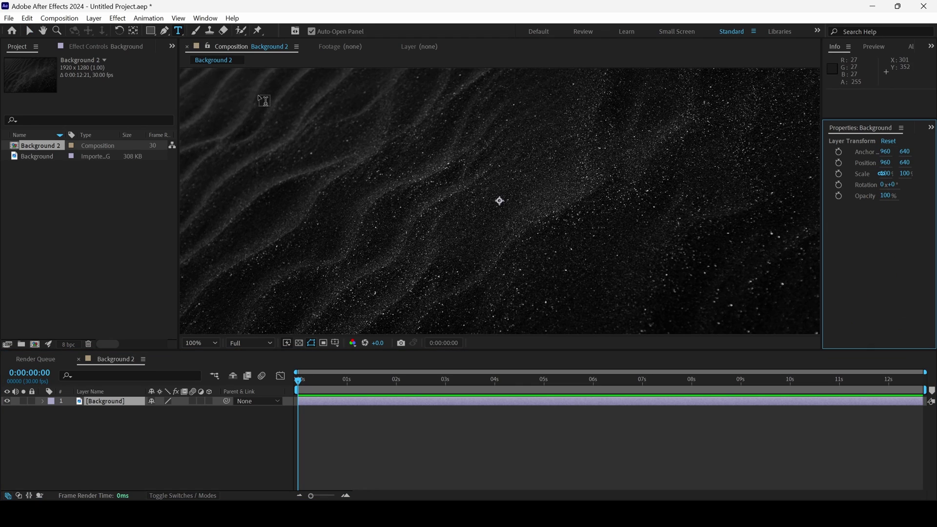
{"action": "mouse_move", "coordinate": [259, 95]}
{"action": "left_mouse_down"}
{"action": "mouse_move", "coordinate": [433, 218]}
{"action": "mouse_move", "coordinate": [757, 301]}
{"action": "left_mouse_up"}
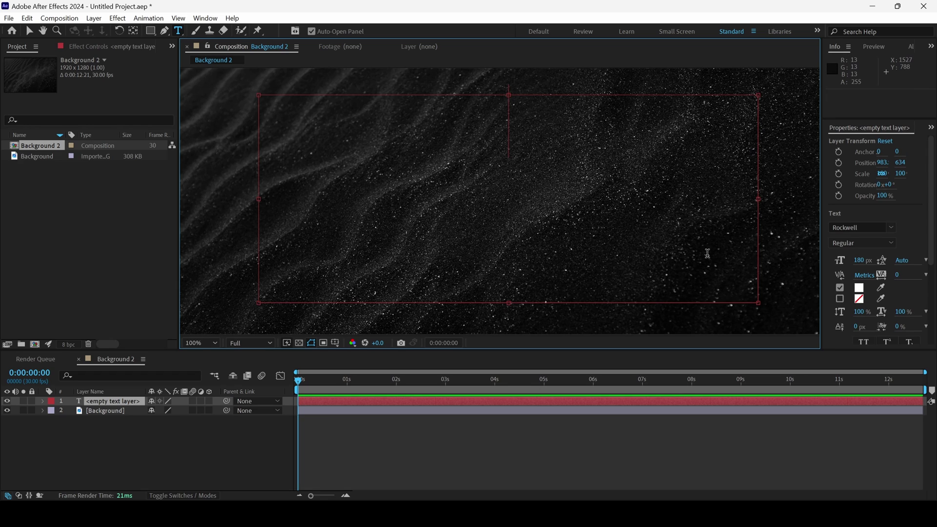
{"action": "type", "text": "This"}
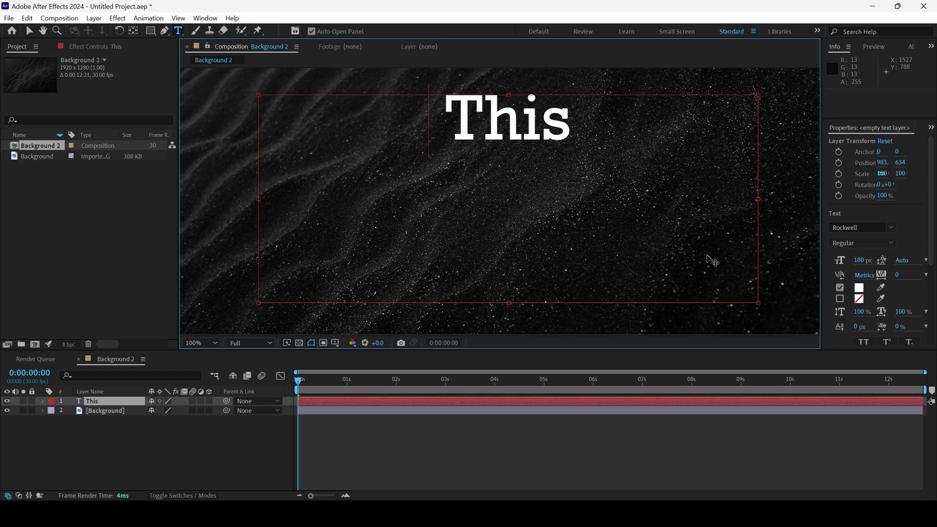
{"action": "type", "text": " Text is"}
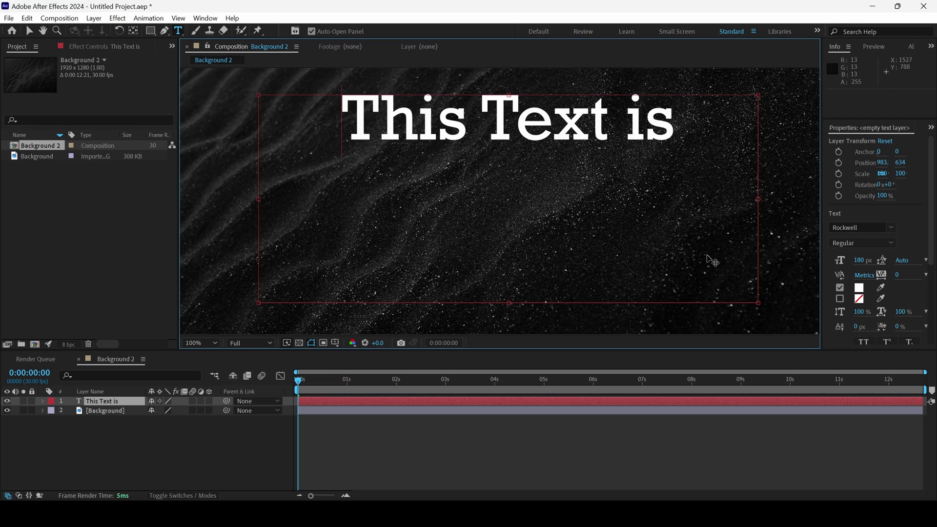
{"action": "key", "text": "Return"}
{"action": "type", "text": "FOGGY"}
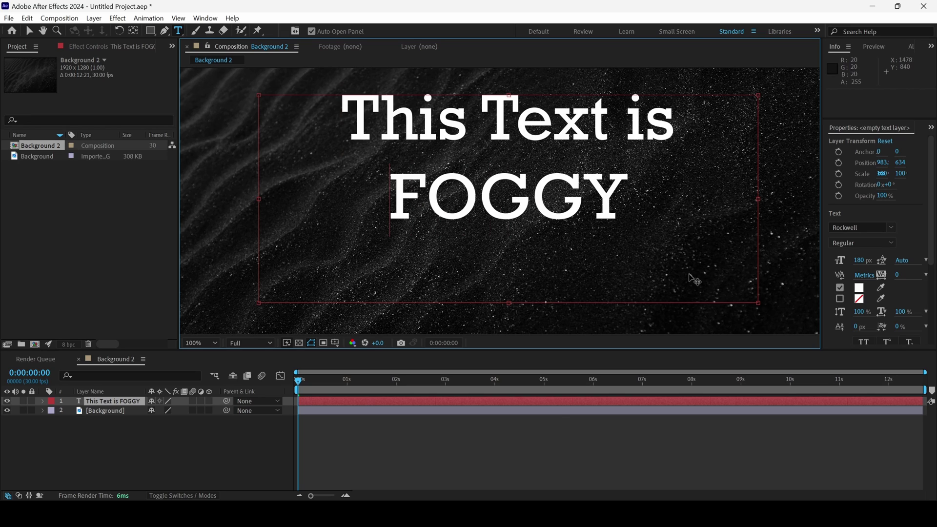
{"action": "left_click", "coordinate": [484, 471]}
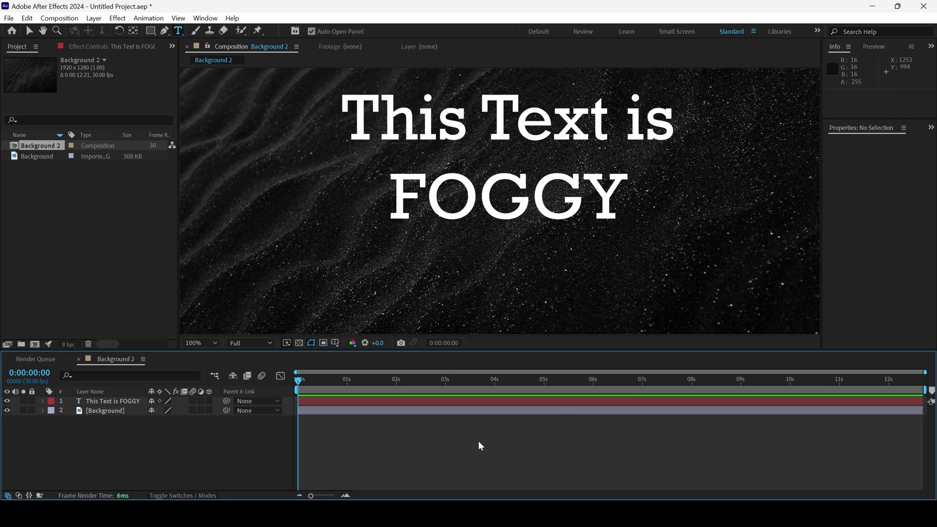
Return to the Selection tool, show the Effects & Presets panel, and focus its search field
{"action": "left_click", "coordinate": [29, 30]}
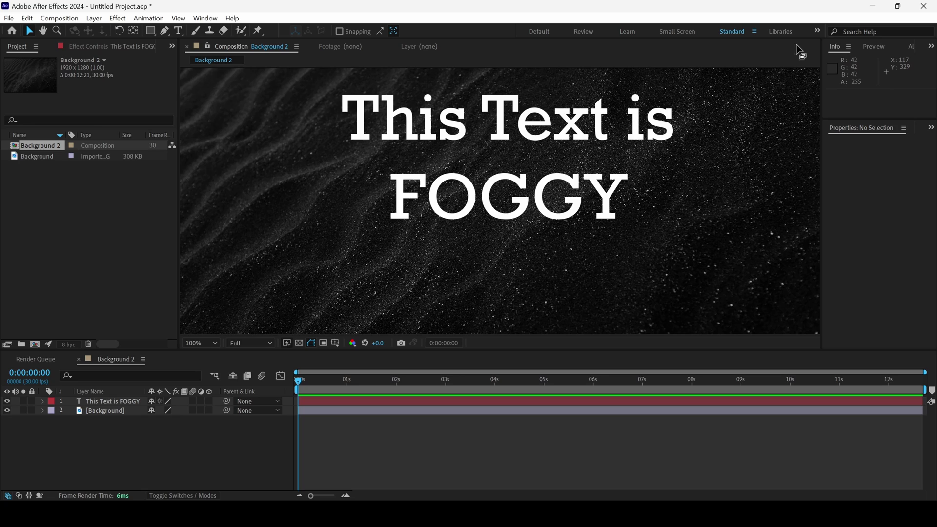
{"action": "left_click", "coordinate": [931, 127]}
{"action": "left_click", "coordinate": [880, 152]}
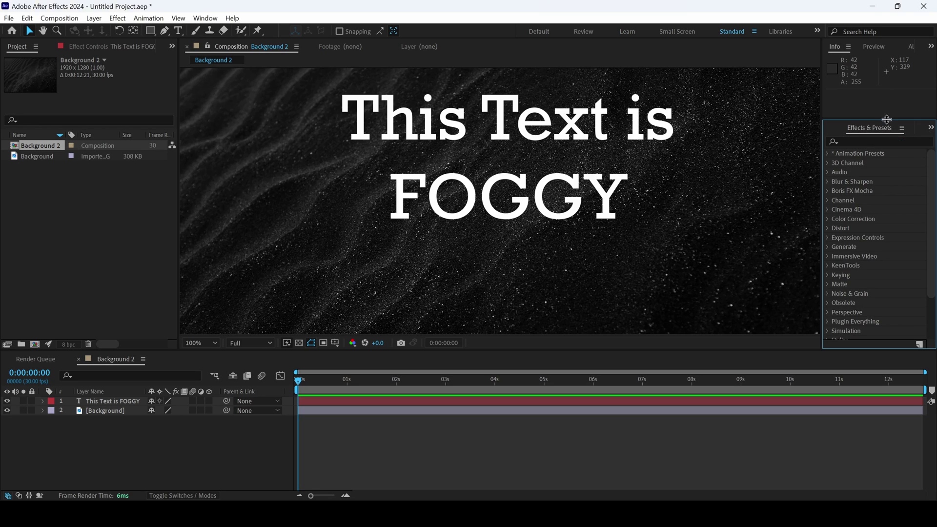
{"action": "left_click", "coordinate": [205, 18]}
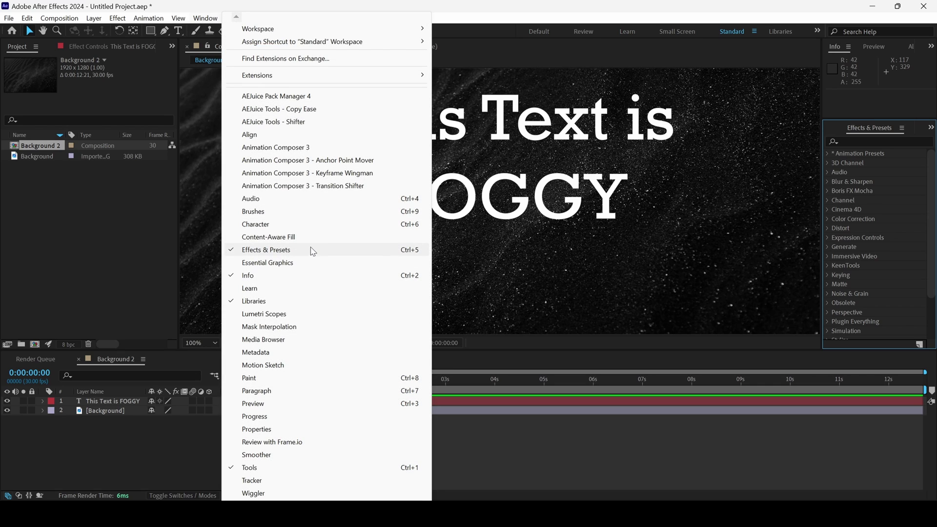
{"action": "left_click", "coordinate": [849, 142]}
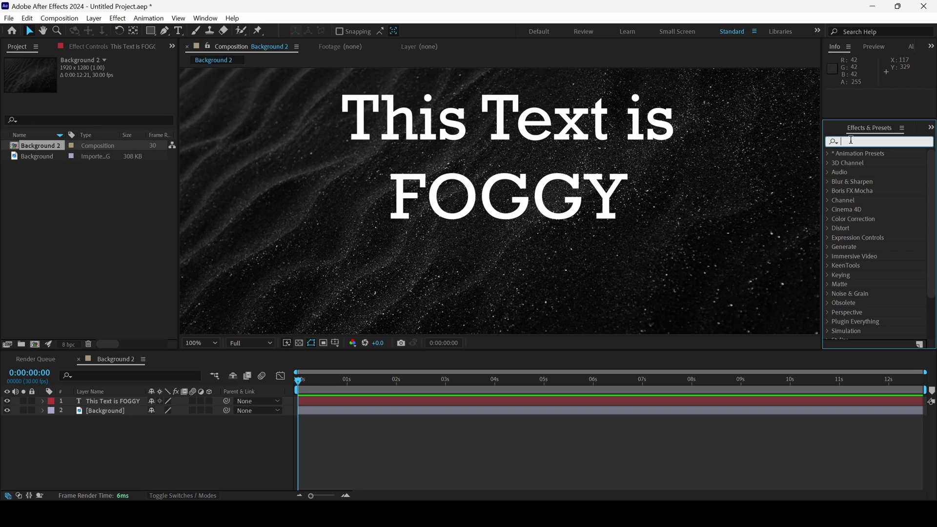
{"action": "type", "text": "Foggy"}
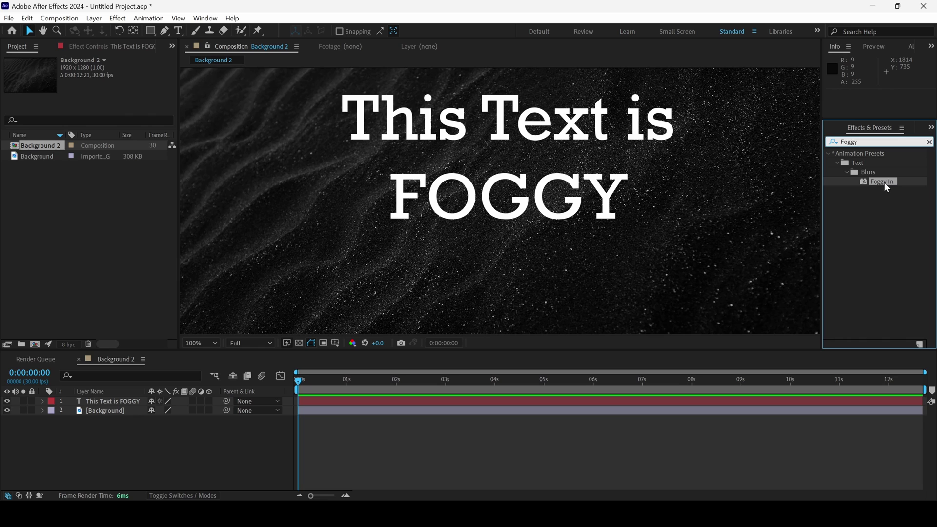
Apply the Foggy In preset to the text layer and preview it from the start
{"action": "mouse_move", "coordinate": [883, 181]}
{"action": "left_mouse_down"}
{"action": "mouse_move", "coordinate": [372, 366]}
{"action": "mouse_move", "coordinate": [315, 402]}
{"action": "left_mouse_up"}
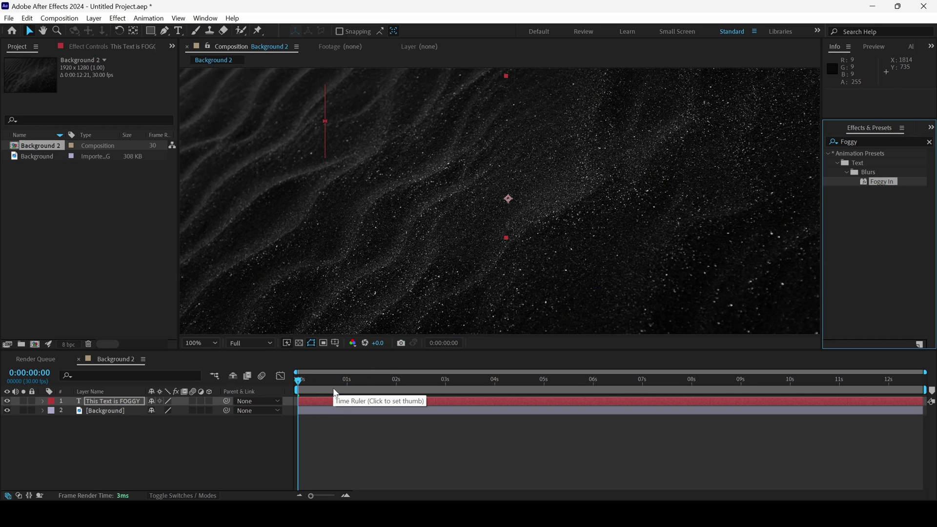
{"action": "key", "text": "space"}
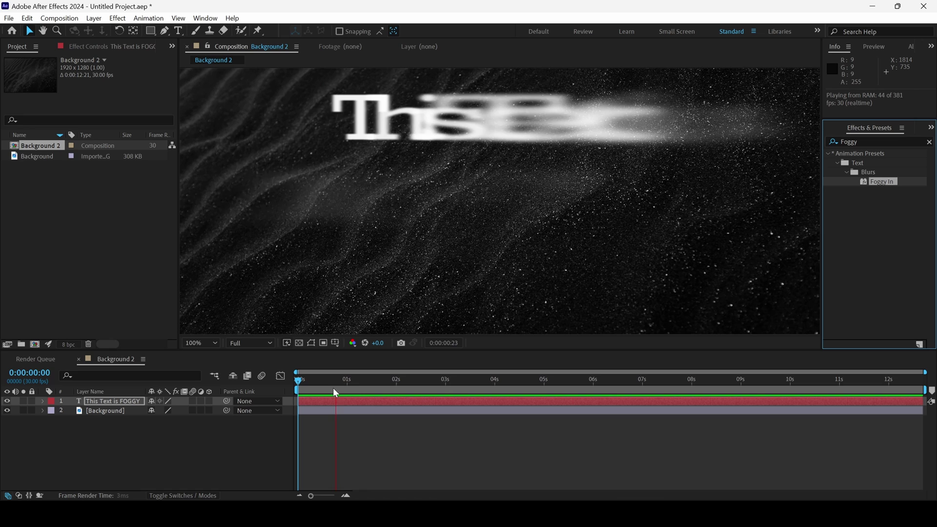
{"action": "left_click", "coordinate": [296, 381]}
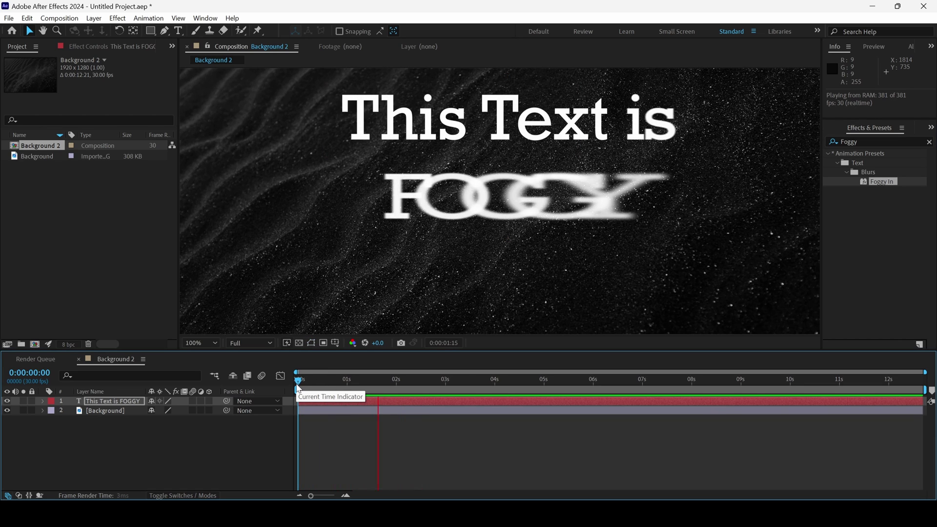
{"action": "key", "text": "space"}
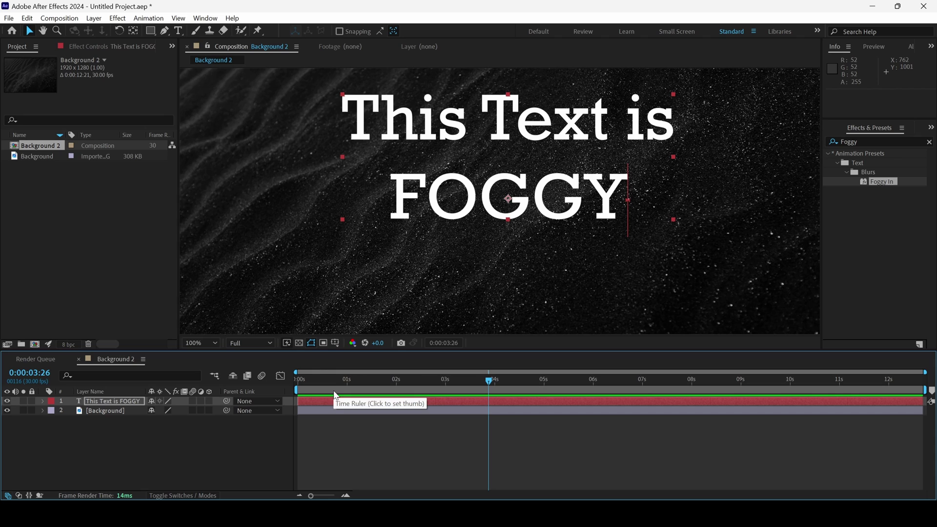
Replay the fog-in preview, then reveal the text layer's keyframed Offset property
{"action": "left_click", "coordinate": [313, 391]}
{"action": "key", "text": "space"}
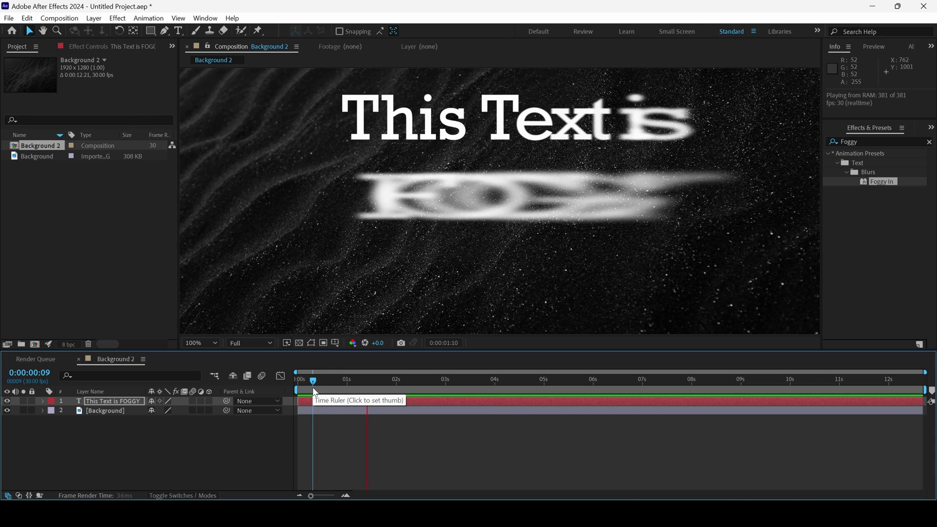
{"action": "key", "text": "space"}
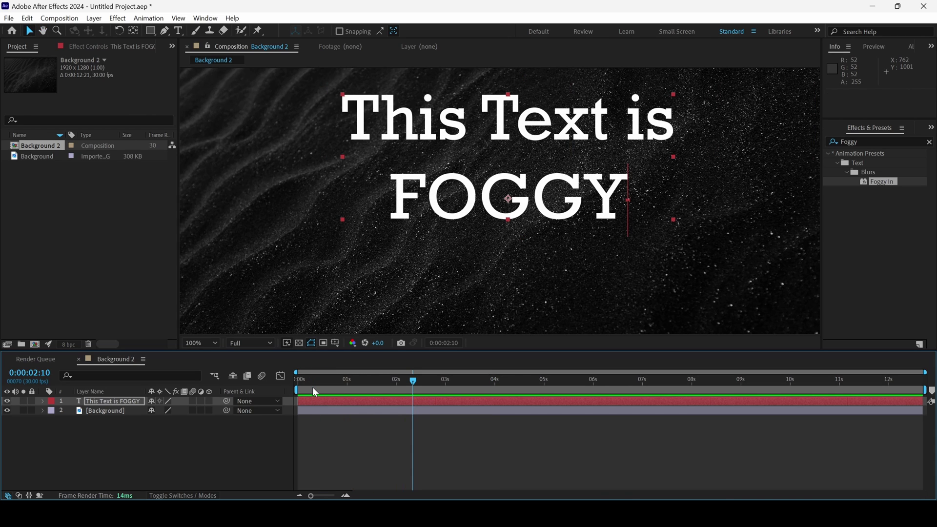
{"action": "left_click", "coordinate": [404, 402]}
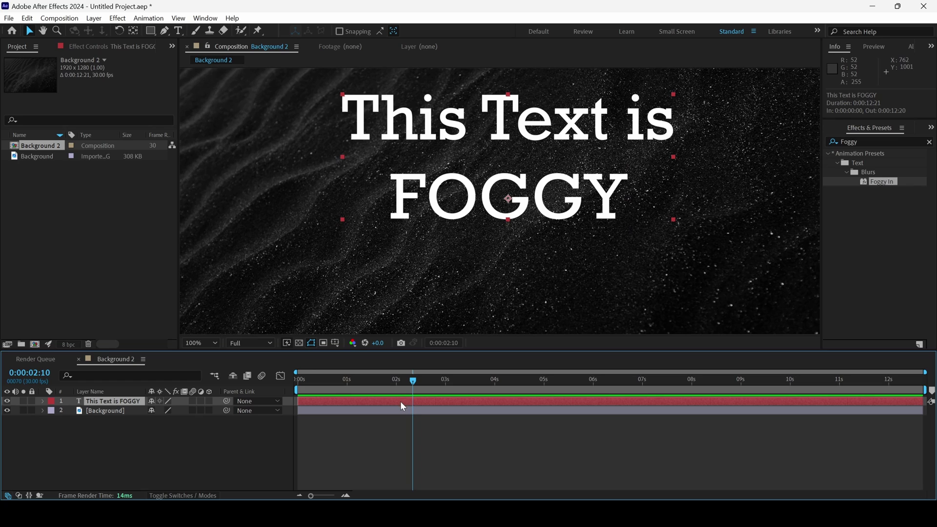
{"action": "key", "text": "u"}
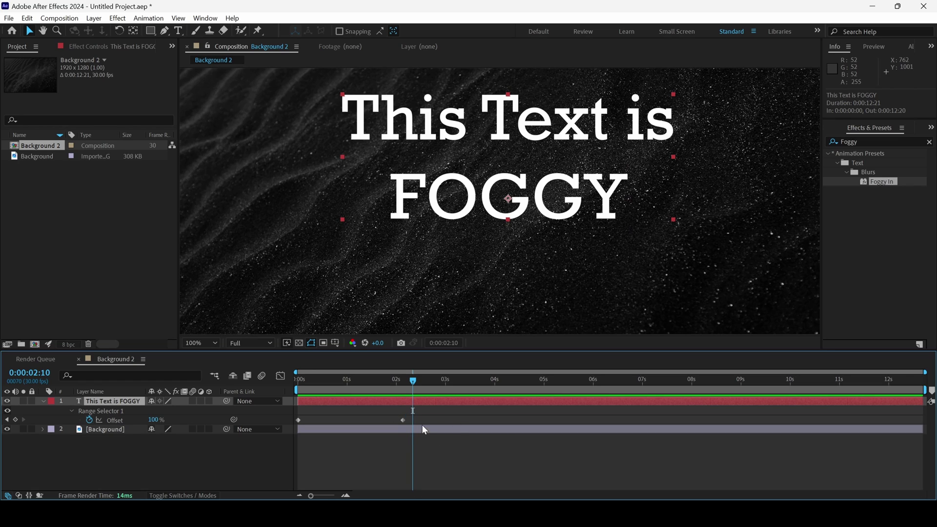
Key Offset at 0:00:04:00 and set it to -100% at 0:00:06:00
{"action": "left_click_drag", "start_coordinate": [413, 381], "coordinate": [495, 385]}
{"action": "left_click", "coordinate": [16, 420]}
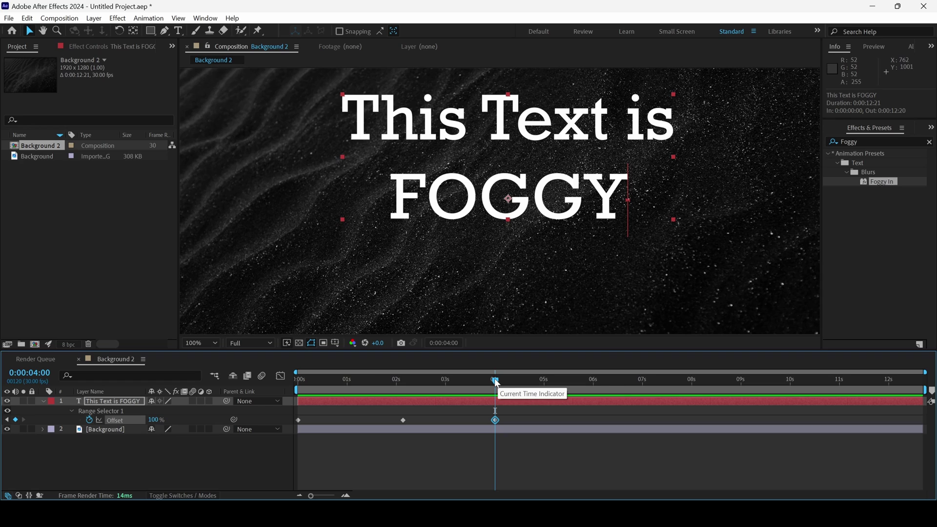
{"action": "left_click_drag", "start_coordinate": [495, 381], "coordinate": [593, 379]}
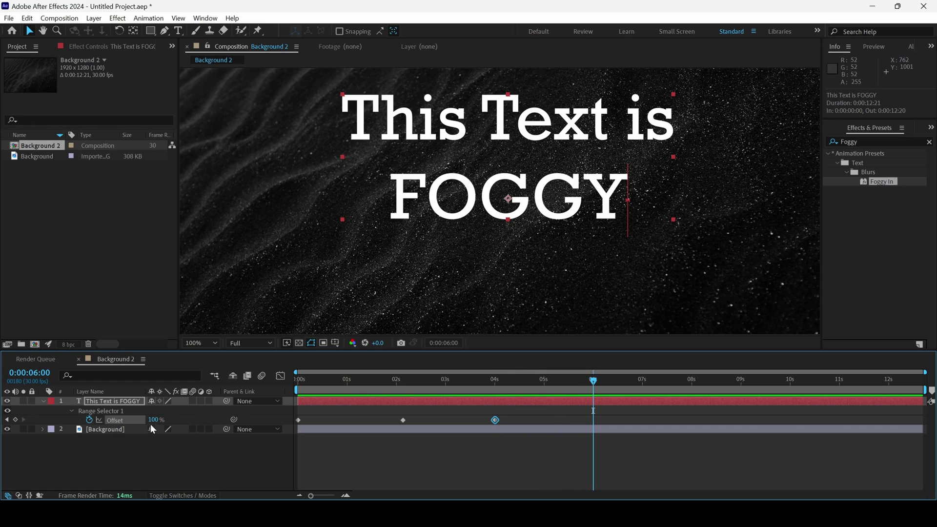
{"action": "left_click_drag", "start_coordinate": [155, 419], "coordinate": [44, 430]}
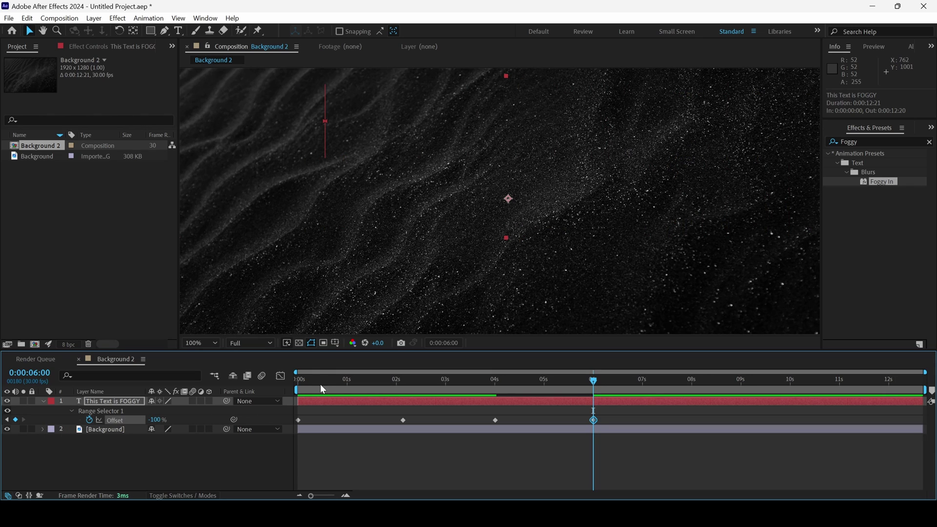
{"action": "left_click_drag", "start_coordinate": [303, 385], "coordinate": [294, 386]}
{"action": "key", "text": "space"}
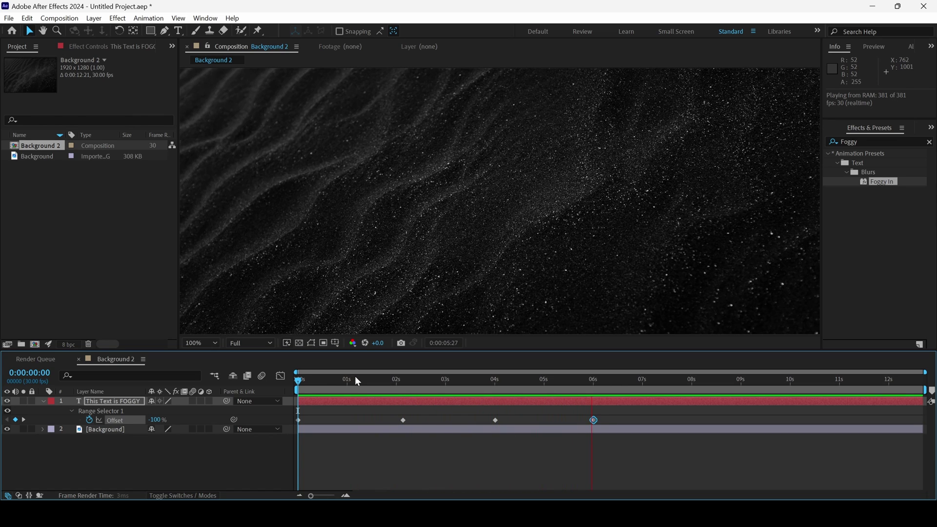
{"action": "key", "text": "space"}
{"action": "key", "text": "space"}
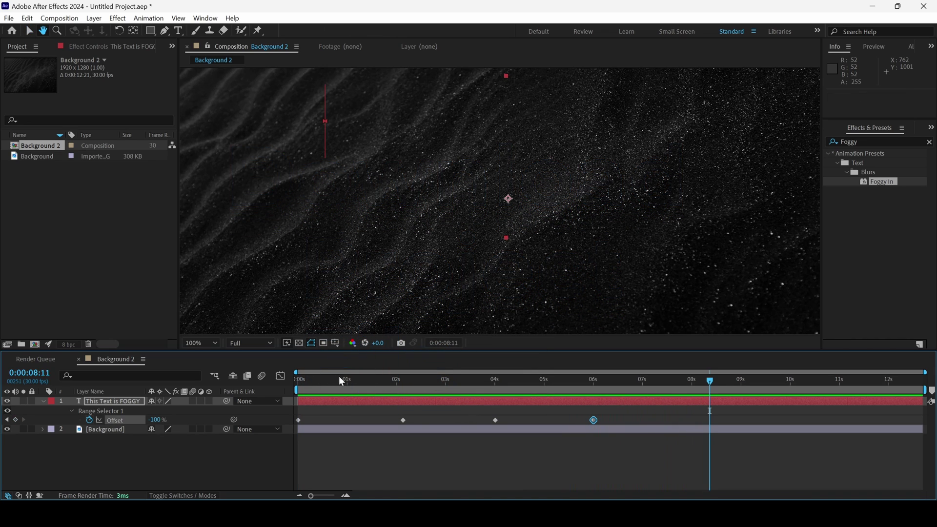
{"action": "left_click", "coordinate": [298, 382]}
{"action": "key", "text": "space"}
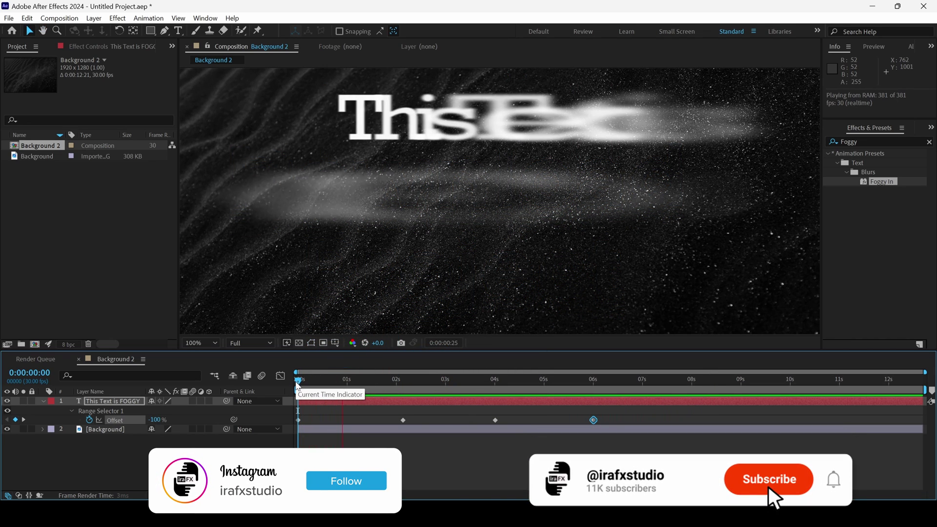